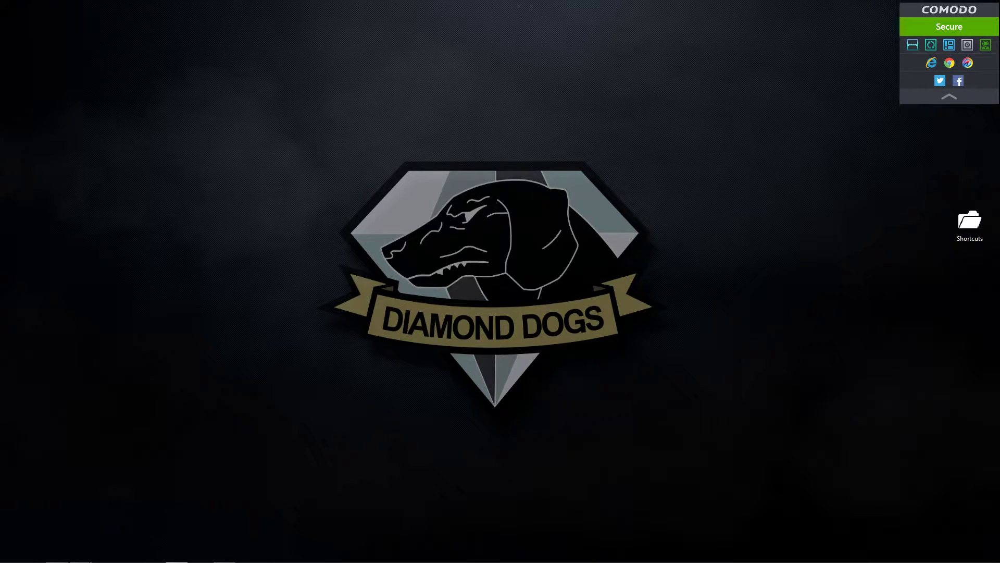
- Launch Audacity, discard all crash-recovered projects, and maximise the window
mouse_move(201, 560)
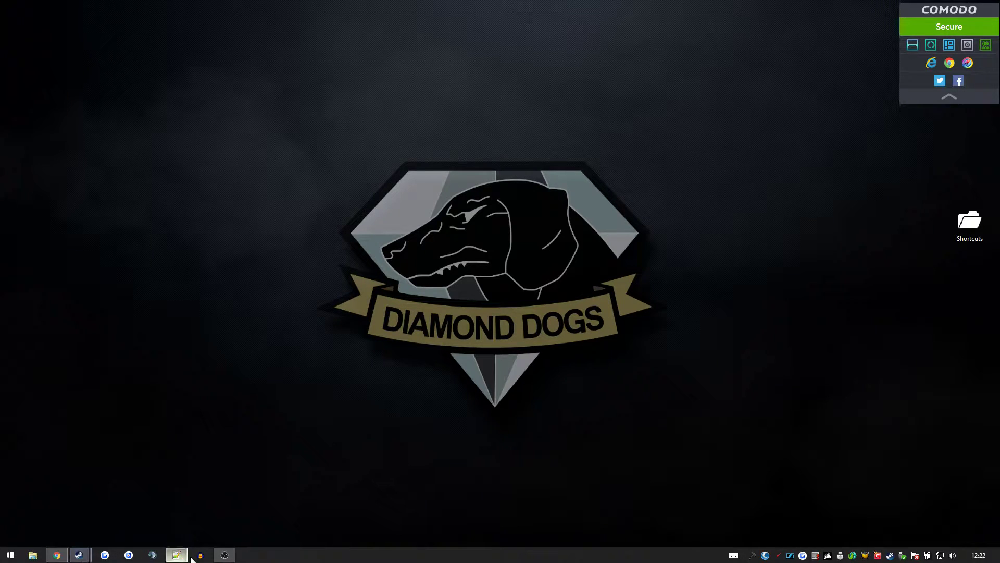
left_click(201, 555)
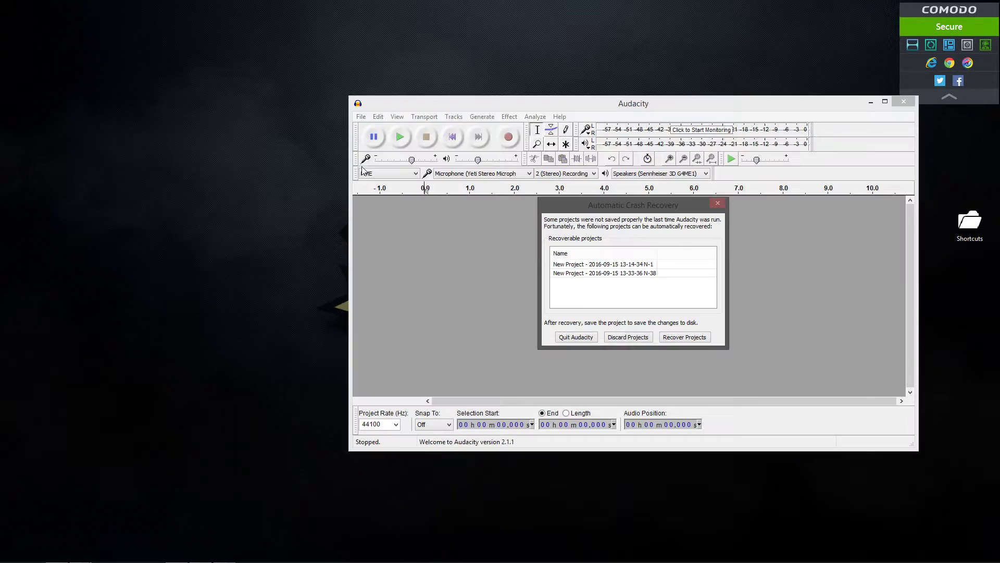
left_click(623, 338)
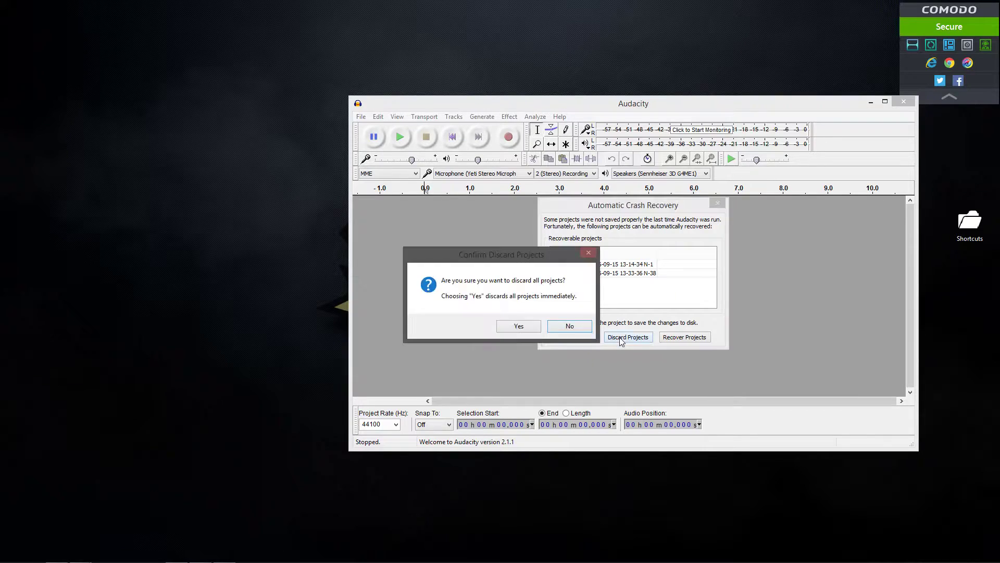
left_click(532, 325)
left_click_drag(628, 100, 482, 89)
double_click(482, 88)
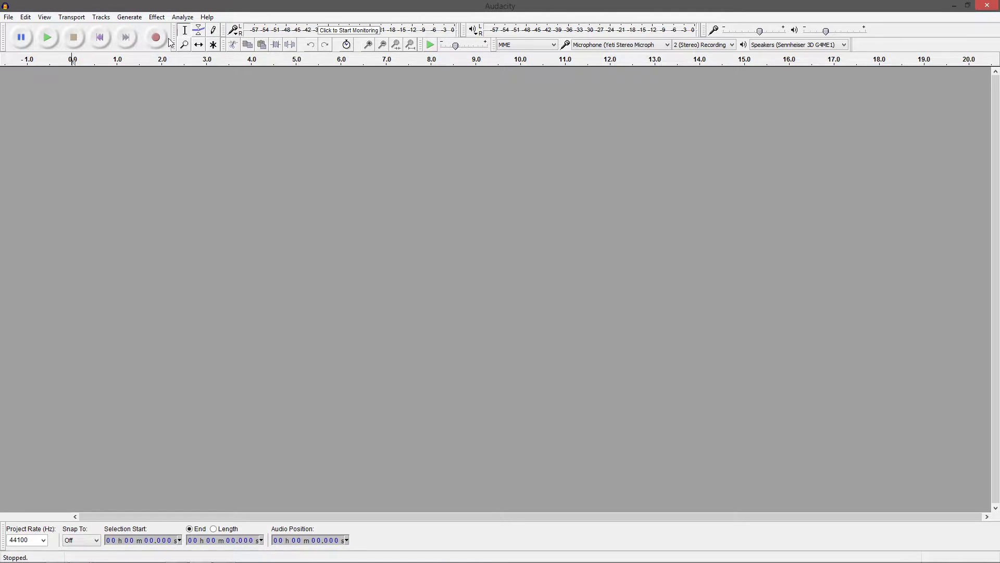
- Keep the Yeti Stereo Microphone as input and the Sennheiser device as output
left_click(625, 45)
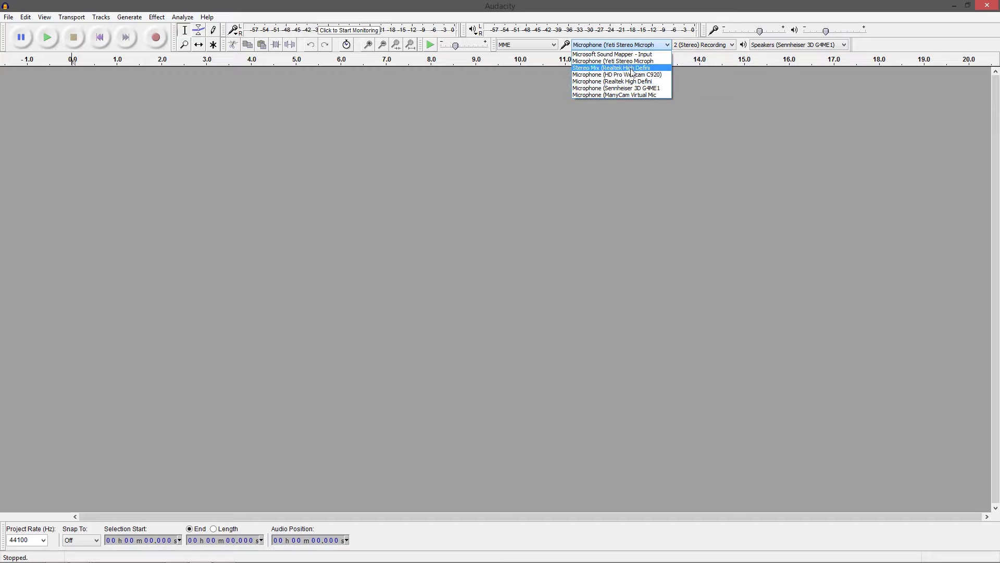
left_click(635, 61)
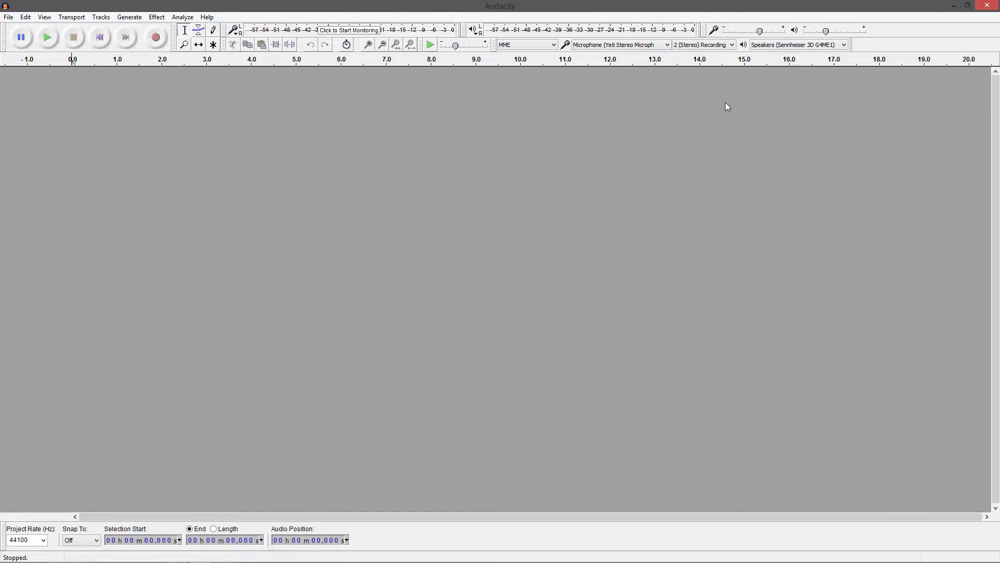
left_click(785, 45)
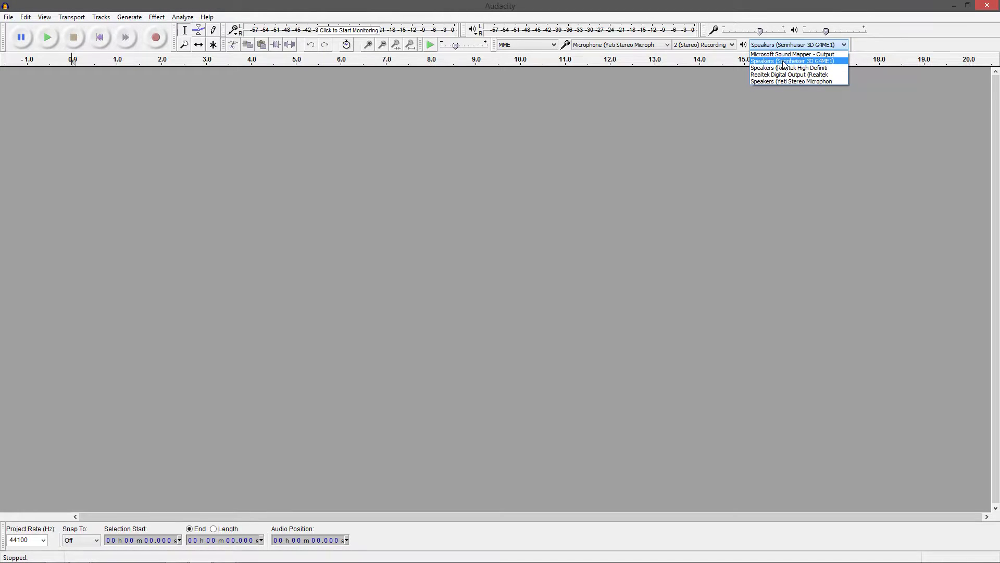
left_click(783, 62)
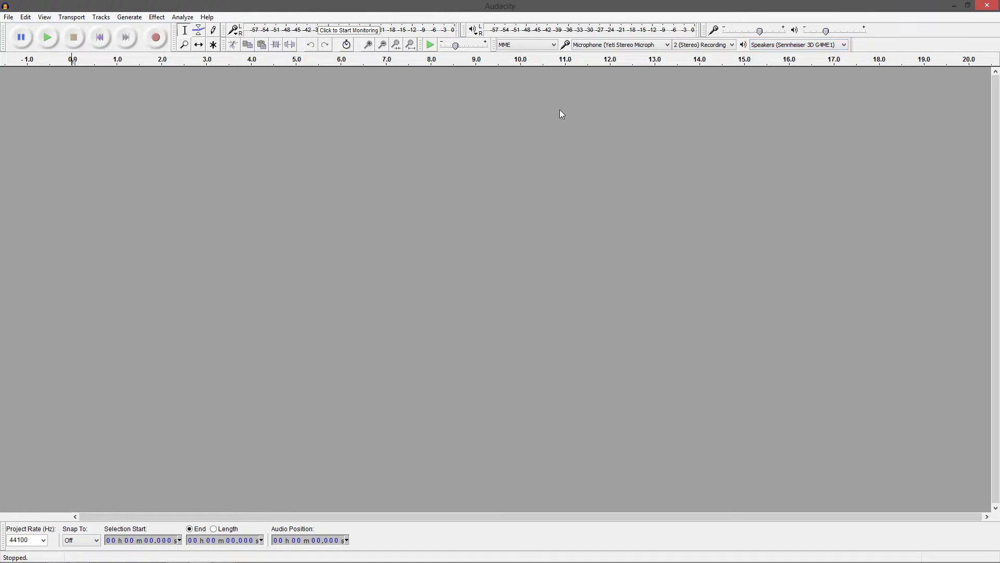
- Record about 7.4 seconds of stereo speech, then play the recording back
left_click(157, 38)
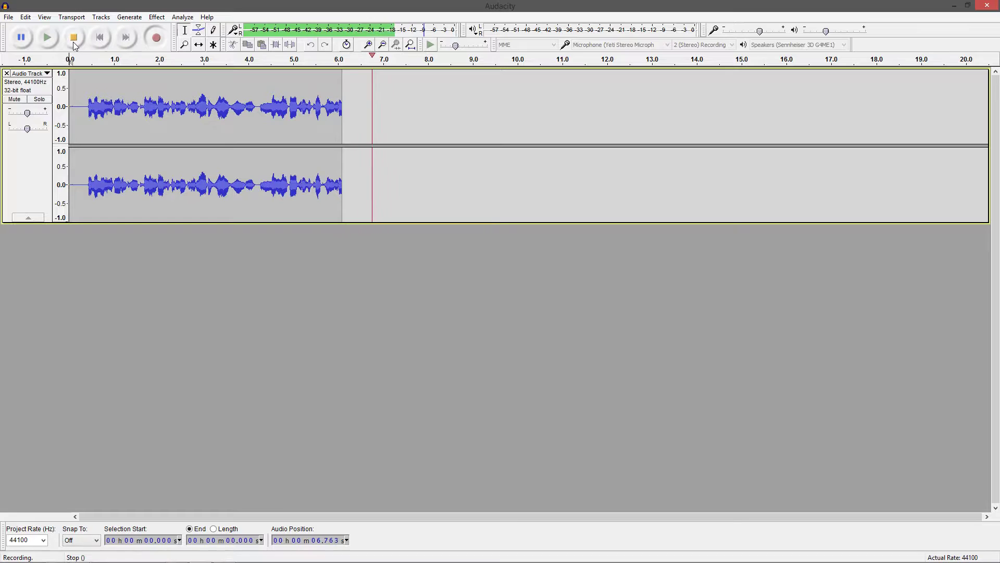
left_click(73, 41)
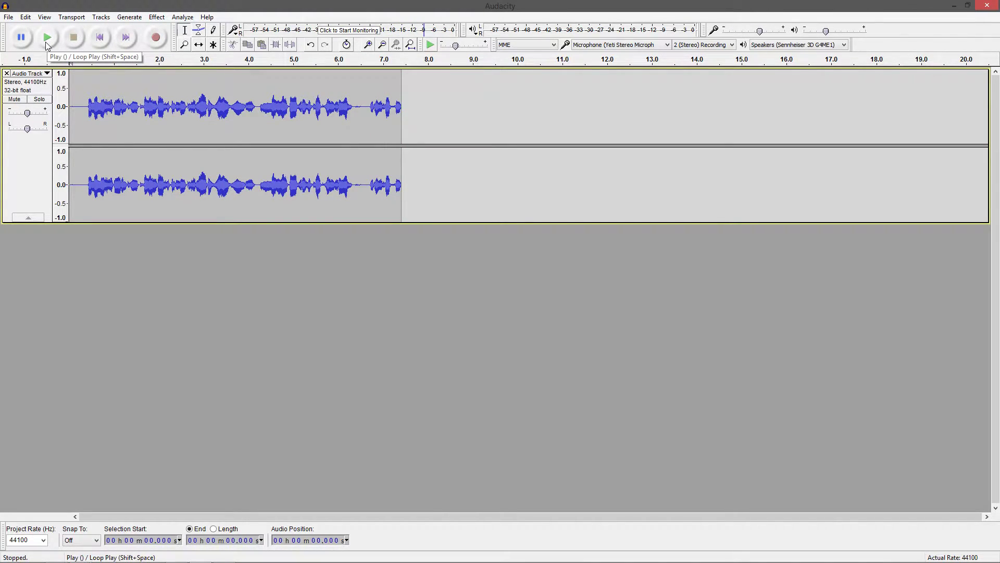
left_click(47, 37)
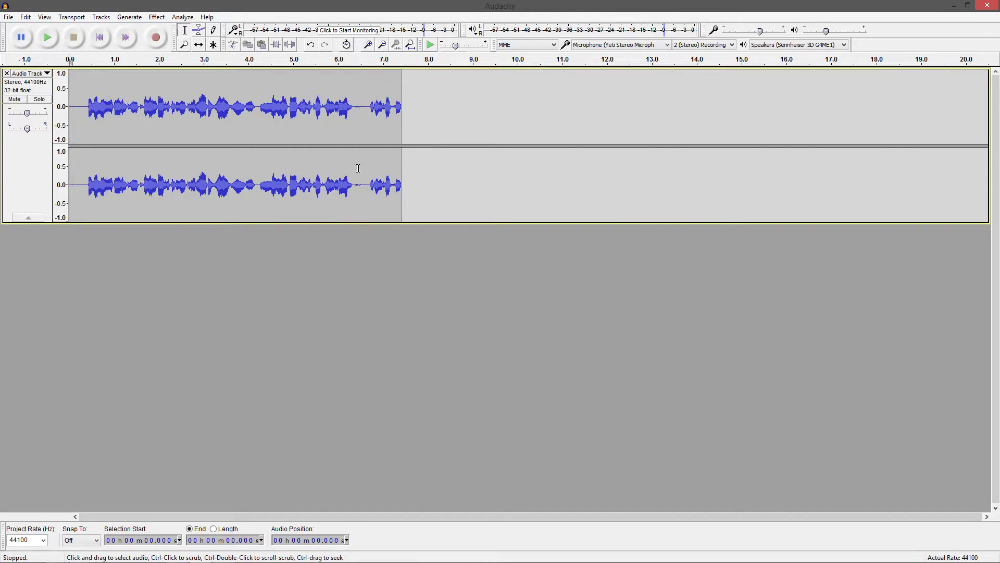
- Zoom in and delete the silent gap from 6.315 s to 6.722 s
left_click(356, 169)
left_click_drag(356, 169, 403, 183)
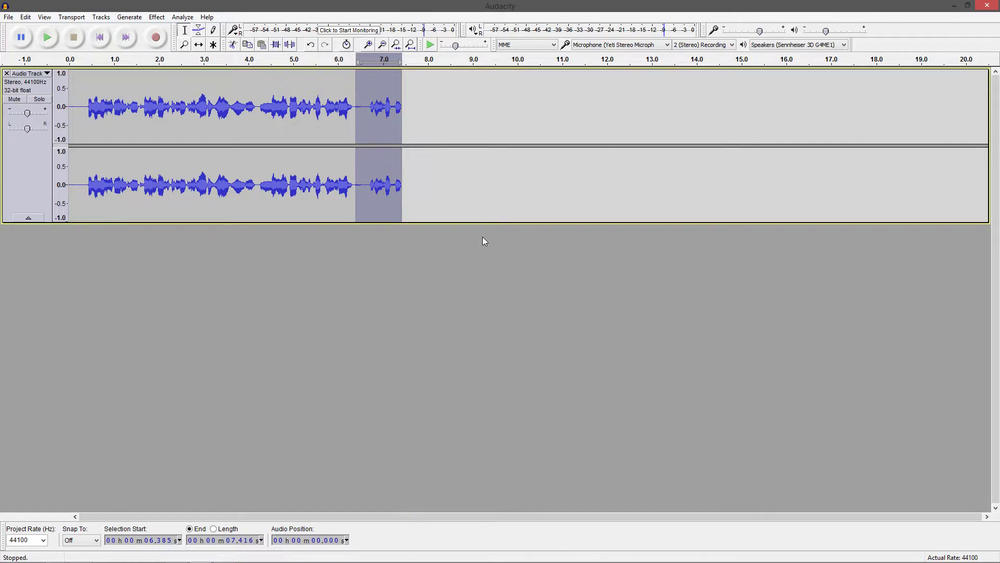
left_click(344, 165)
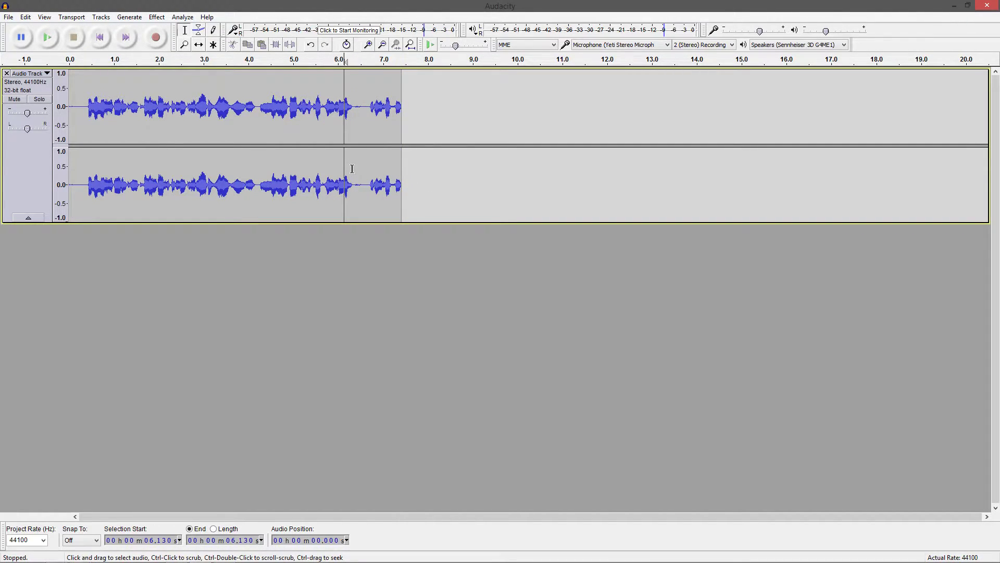
scroll(352, 169, "up", 4)
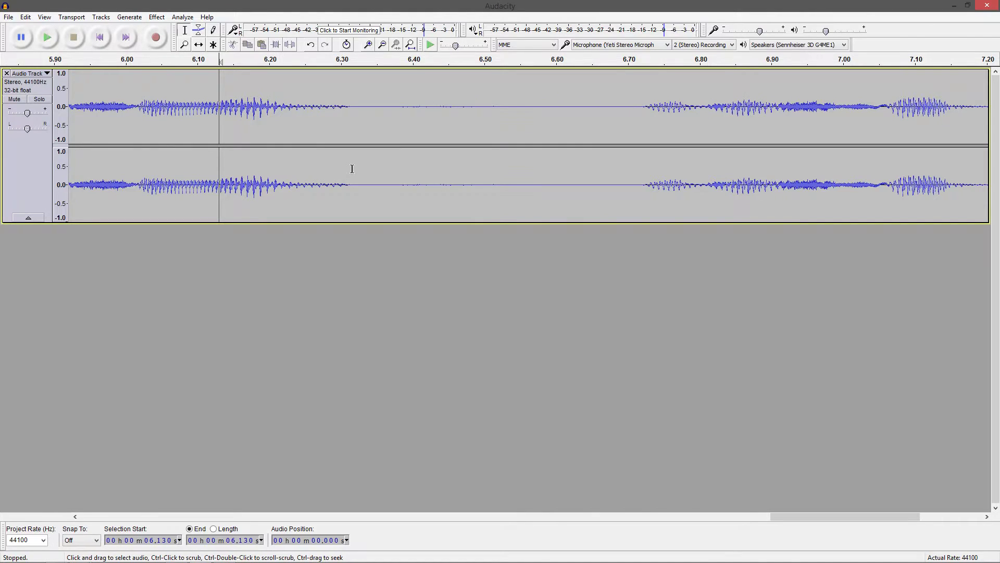
left_click_drag(352, 169, 644, 166)
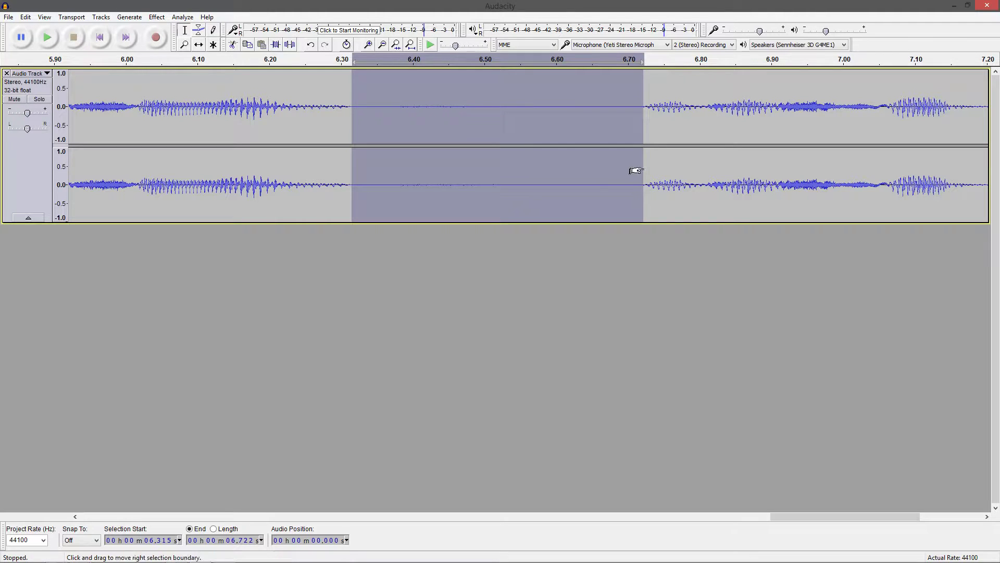
key("Delete")
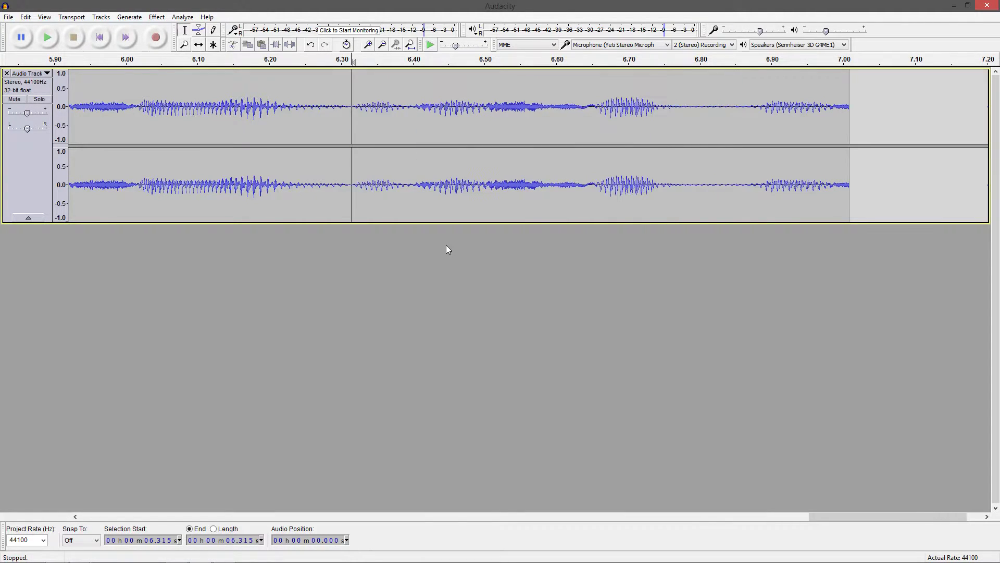
- Zoom out and play from 5.964 s and 5.070 s to check the cut
key("ctrl+3")
key("ctrl+3")
key("ctrl+3")
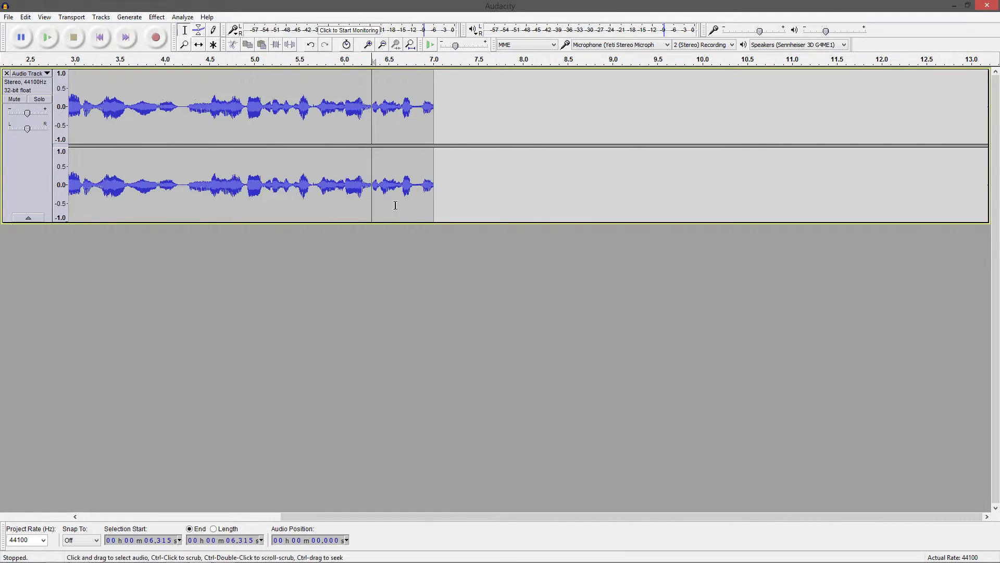
left_click(340, 172)
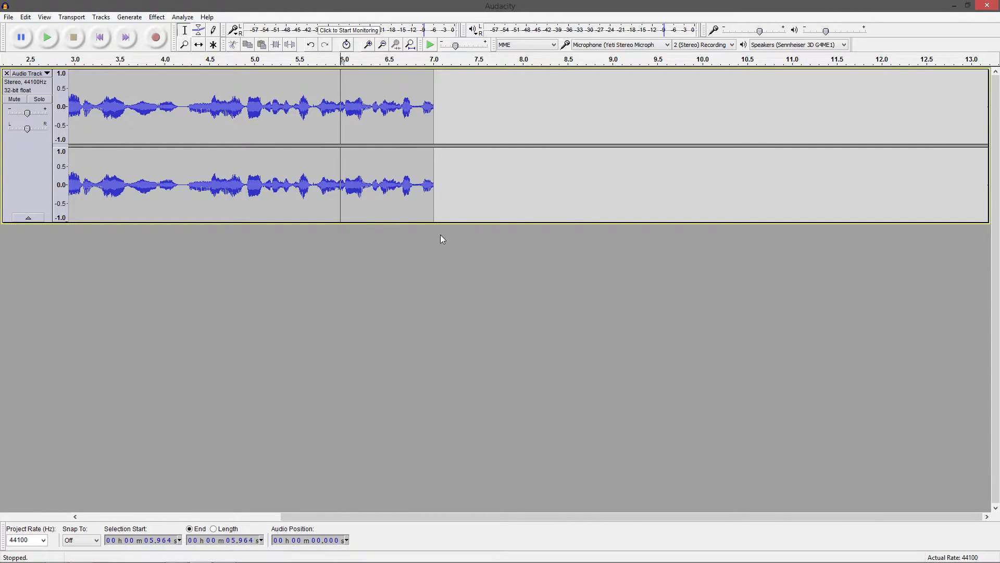
key("space")
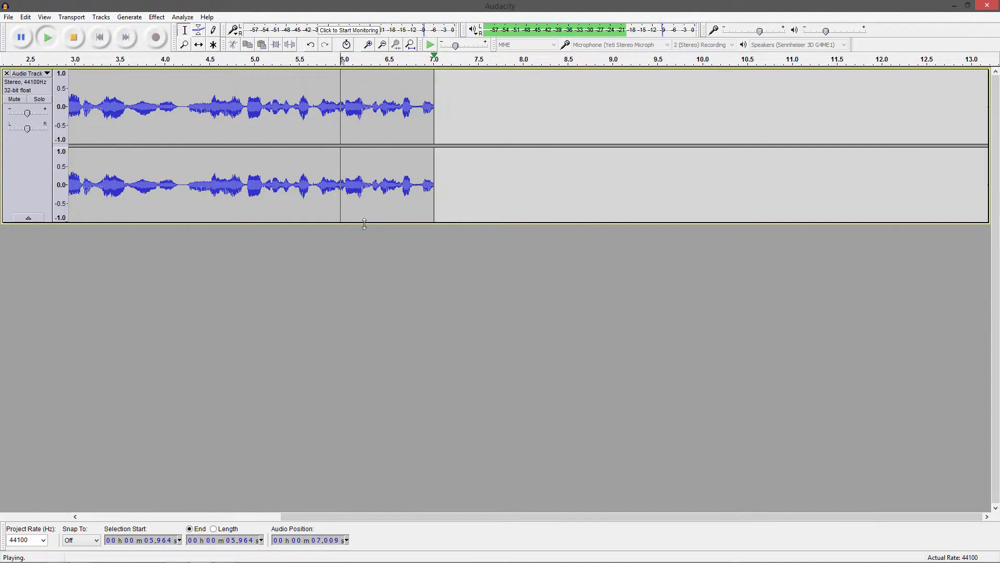
left_click(261, 172)
key("space")
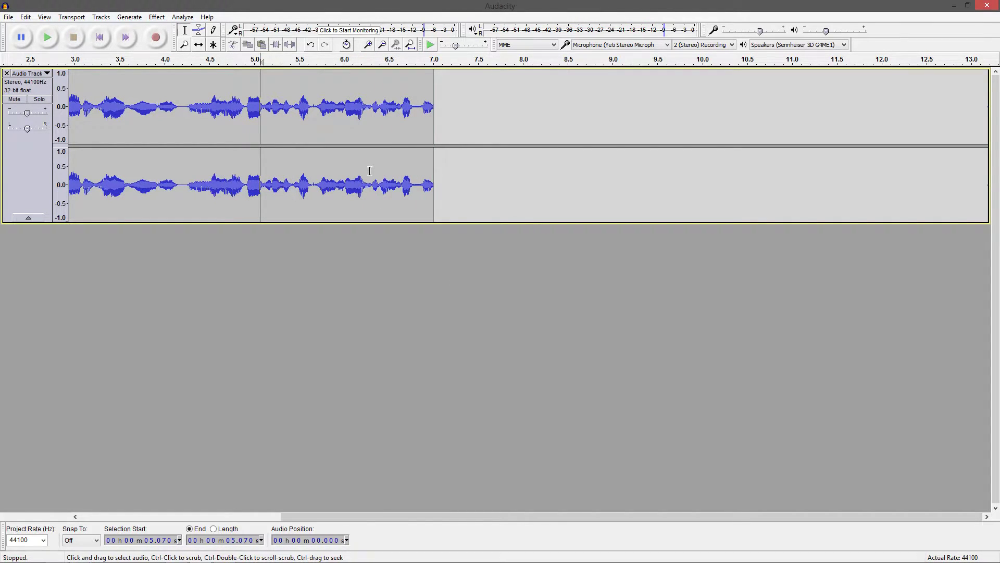
- Delete the 3.456–6.243 s section and play the trimmed clip from 2.986 s
left_click_drag(366, 172, 116, 172)
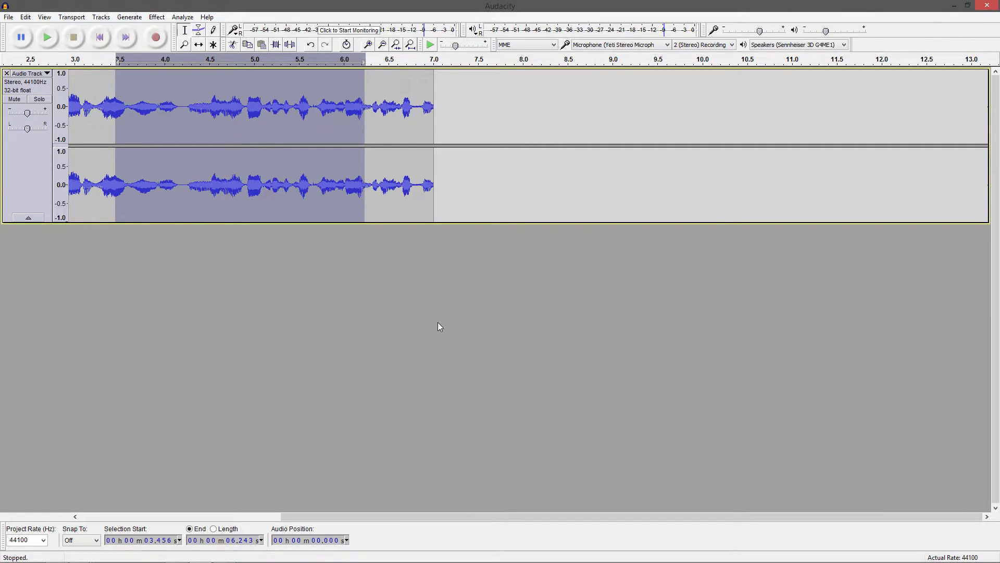
key("Delete")
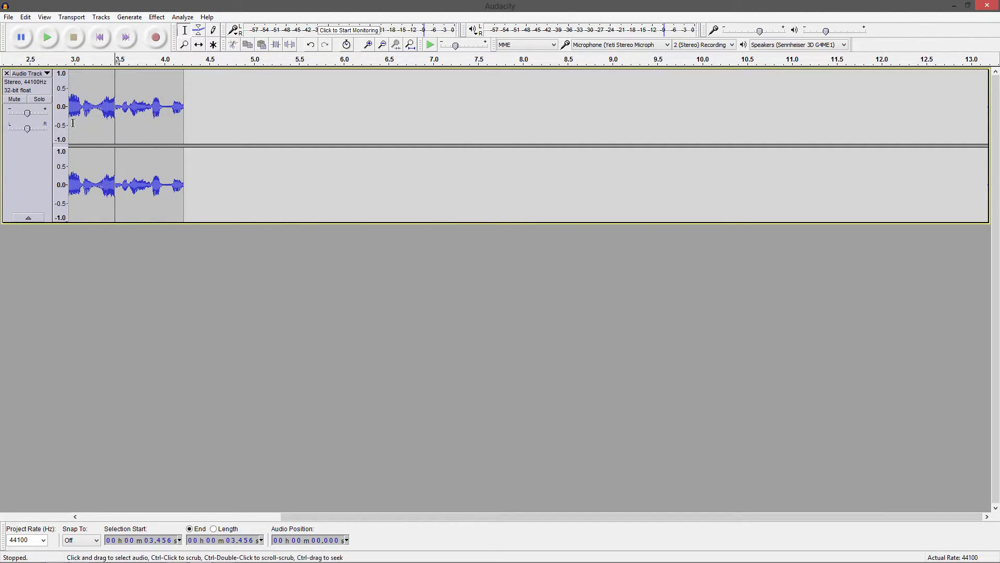
left_click(74, 123)
key("space")
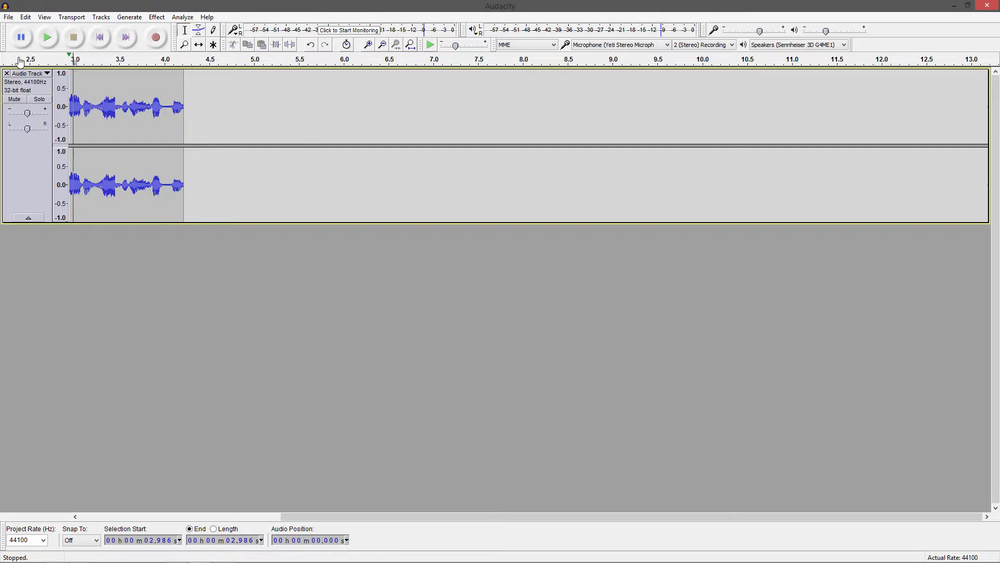
- Export the clip as a 16-bit PCM WAV named 'dicks' on the Desktop
left_click(8, 17)
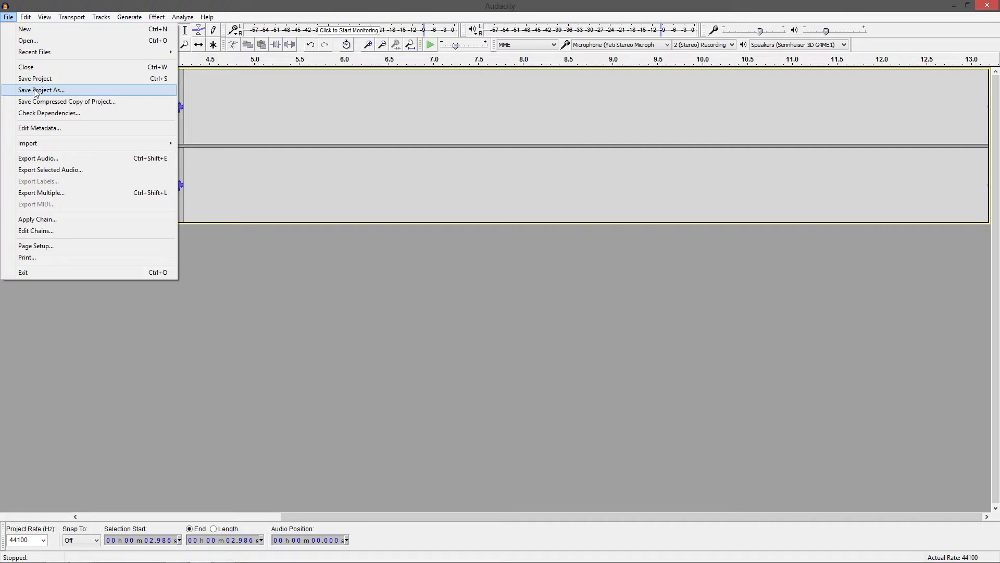
left_click(67, 161)
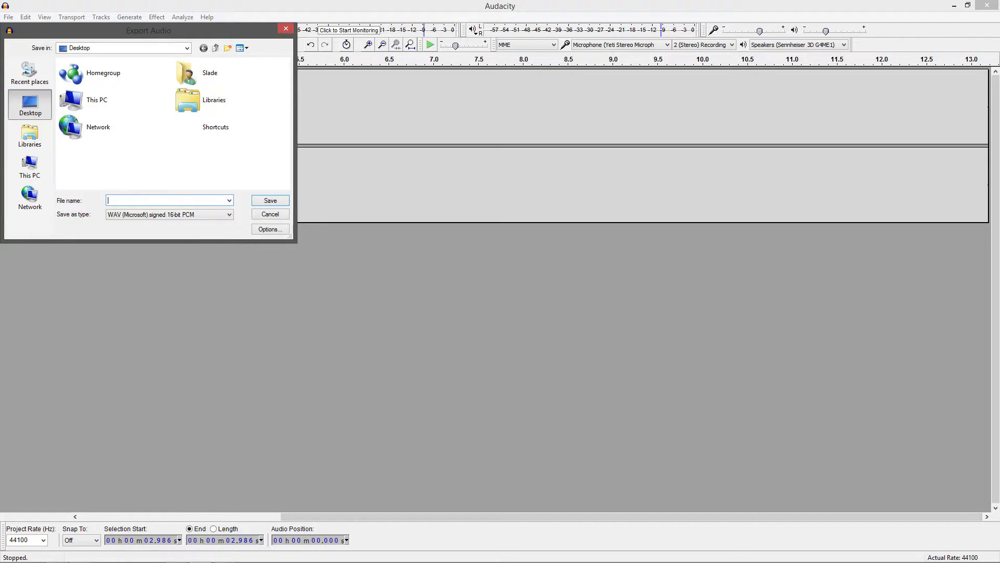
type("dicks")
key("Return")
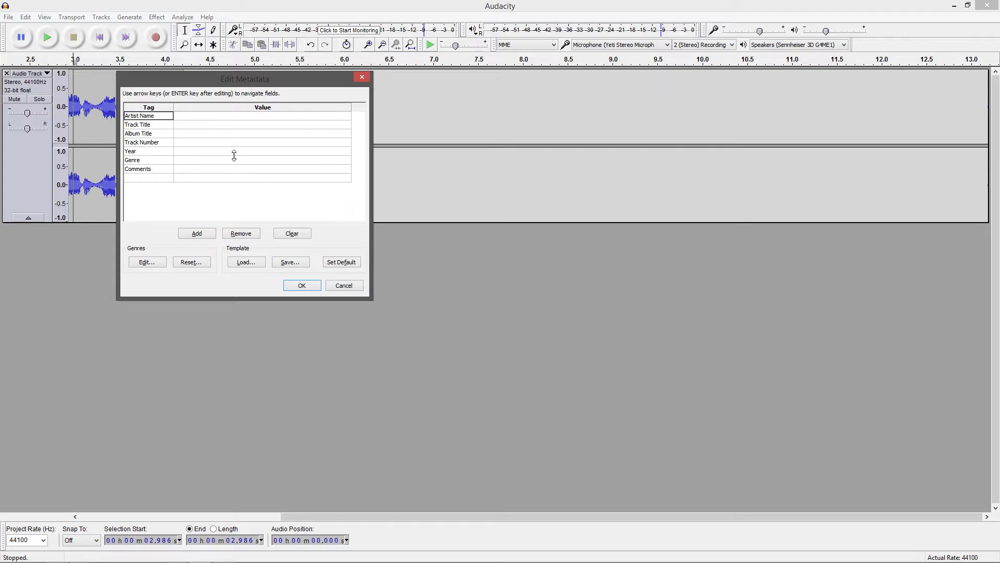
- Finish the export, then play dicks.wav from the Desktop in Windows Media Player and close it
left_click(307, 283)
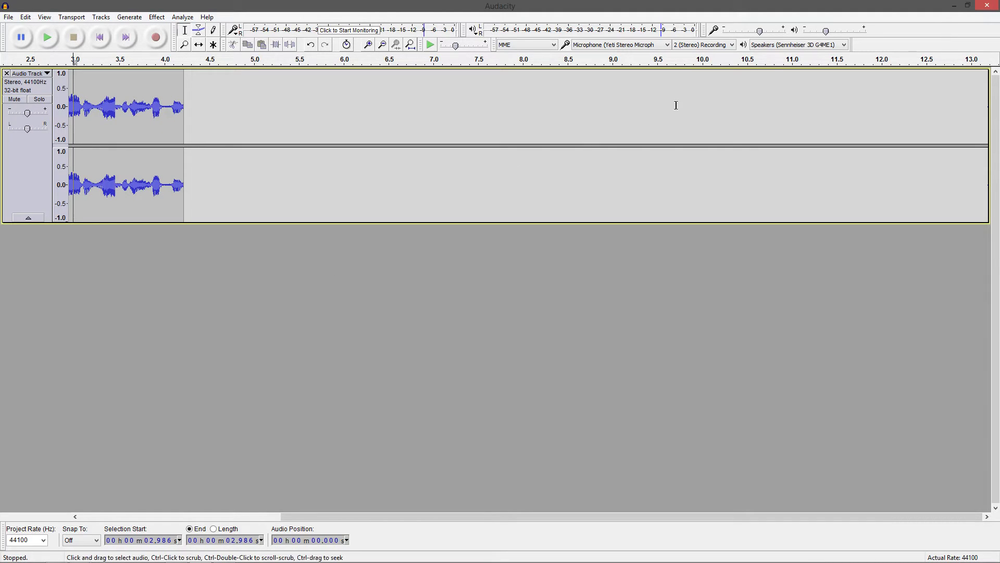
left_click(953, 6)
left_click_drag(19, 18, 336, 125)
right_click(337, 119)
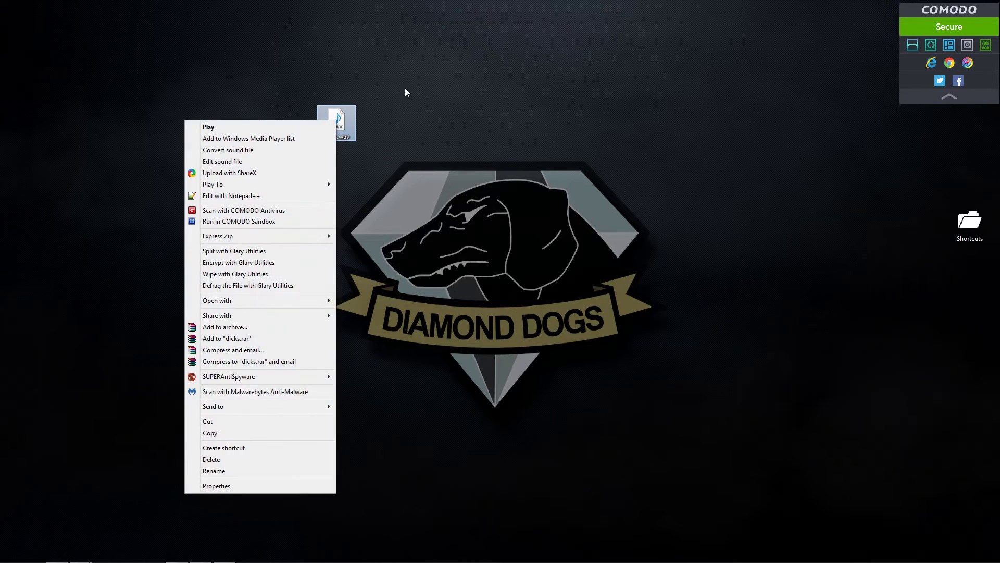
left_click(389, 98)
left_click(390, 98)
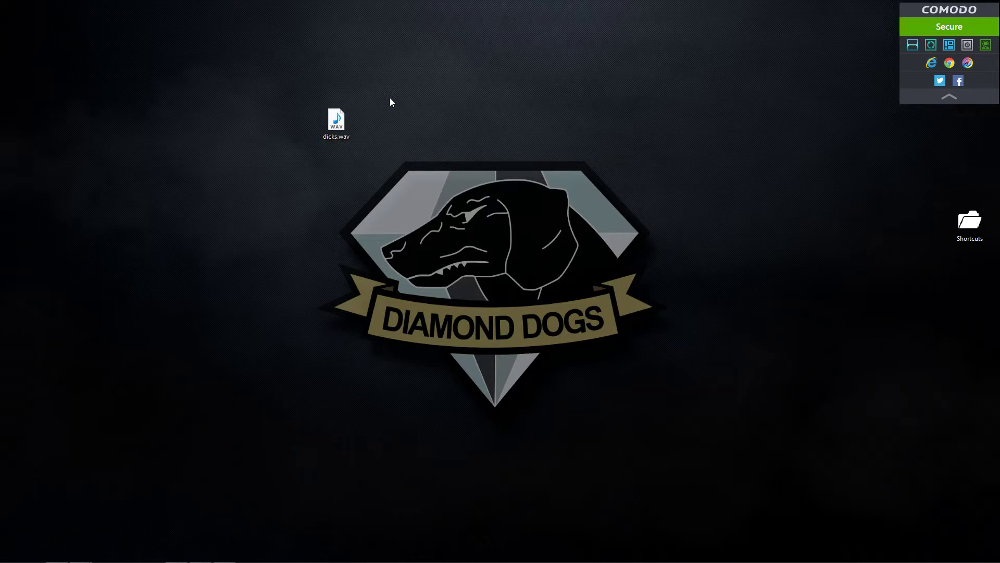
double_click(339, 121)
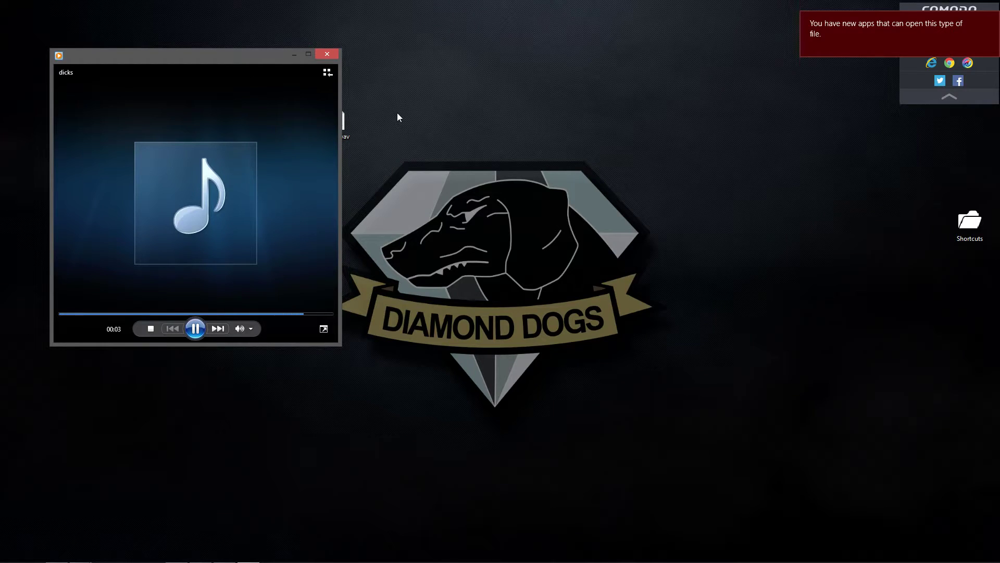
left_click(337, 58)
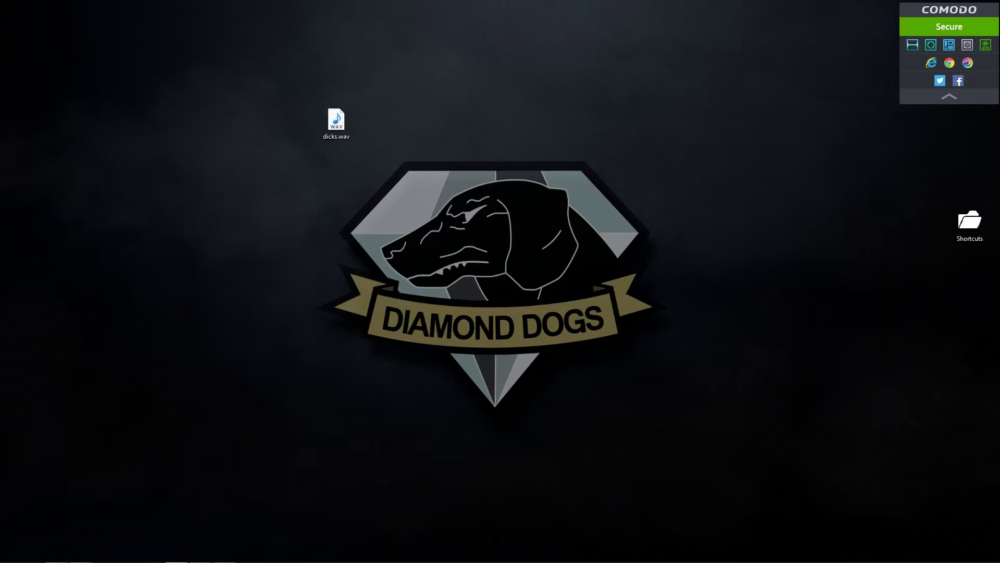
- Bring up Chrome maximised and go to youtube.com/editor
key("alt+Tab")
left_click_drag(611, 71, 327, 34)
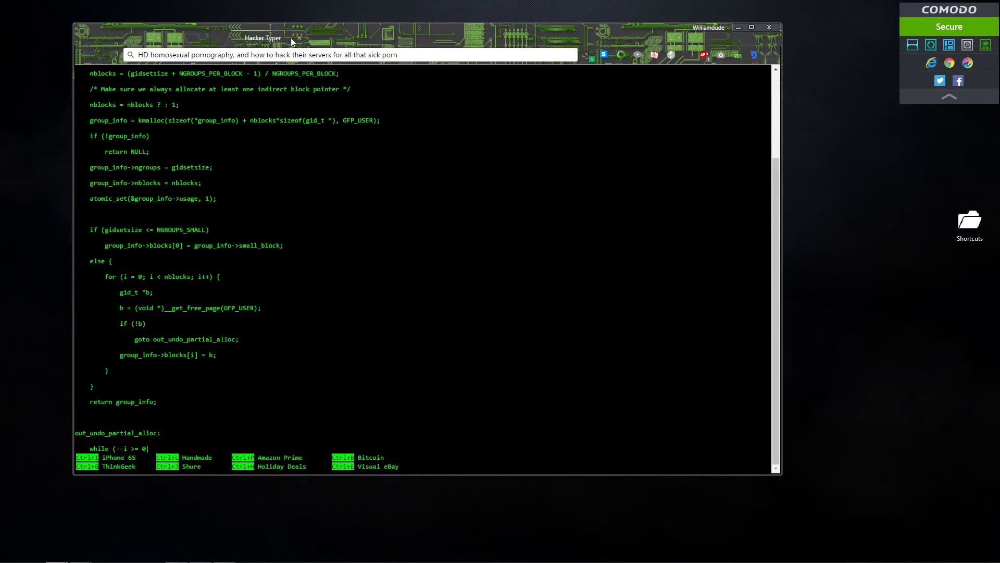
double_click(327, 34)
left_click(322, 26)
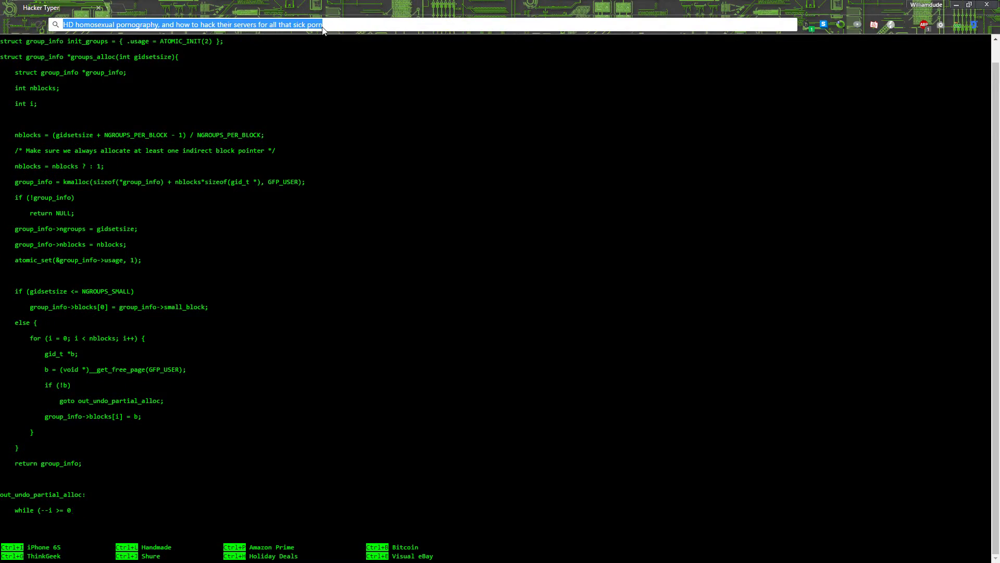
type("youtube.com")
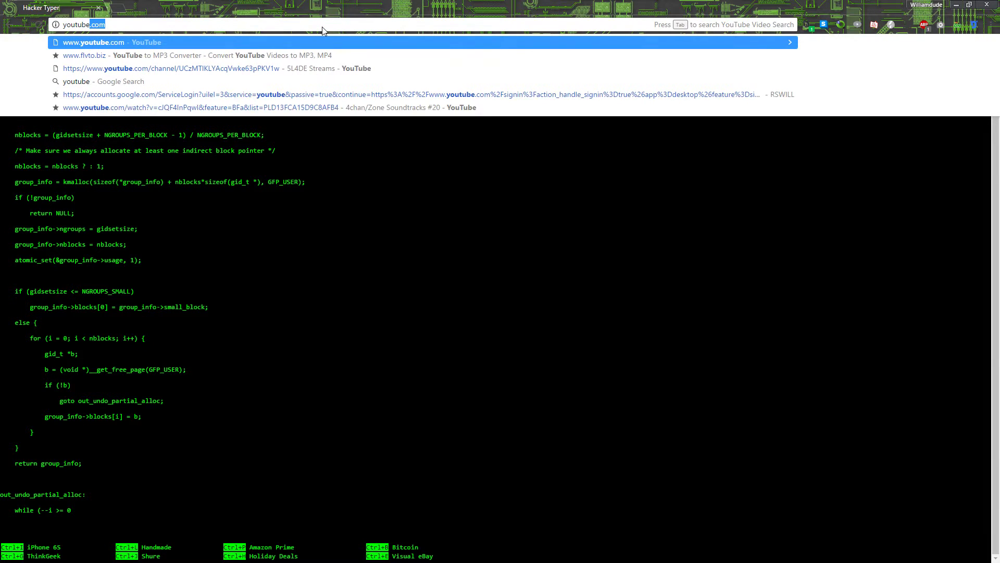
type("/editor")
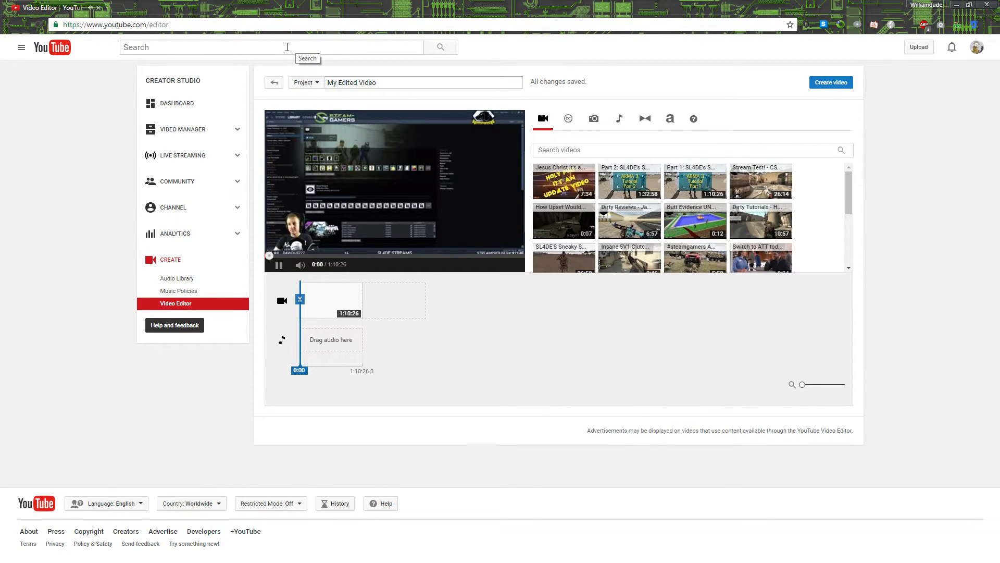
- Pause the old project's preview and create a new, empty editor project
left_click(279, 265)
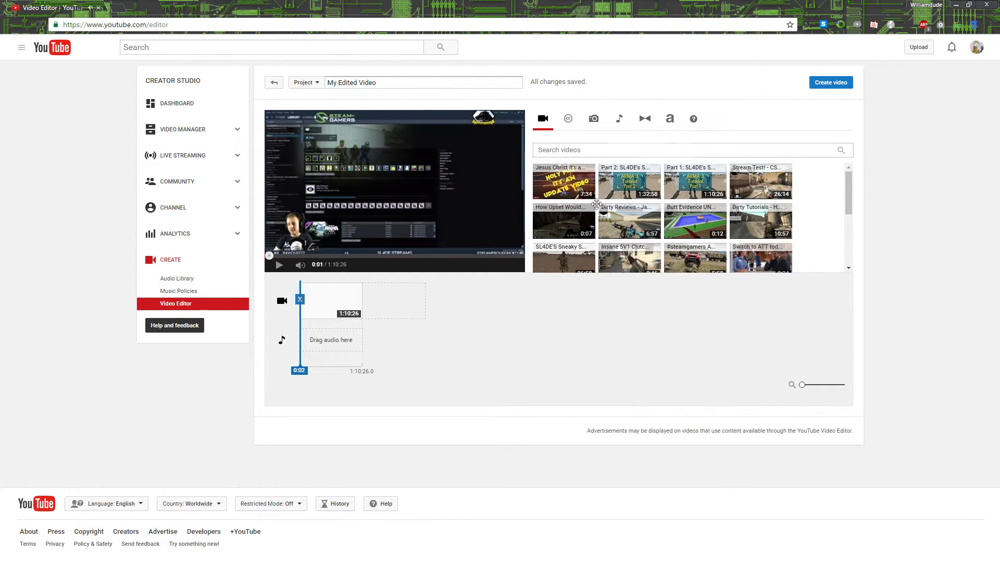
mouse_move(571, 226)
left_click(302, 83)
left_click(321, 100)
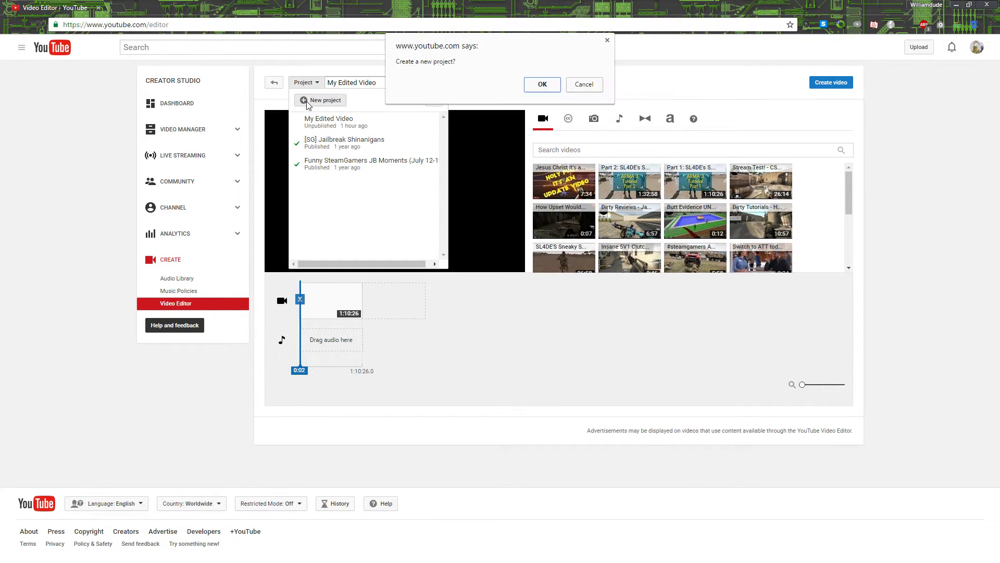
left_click(540, 83)
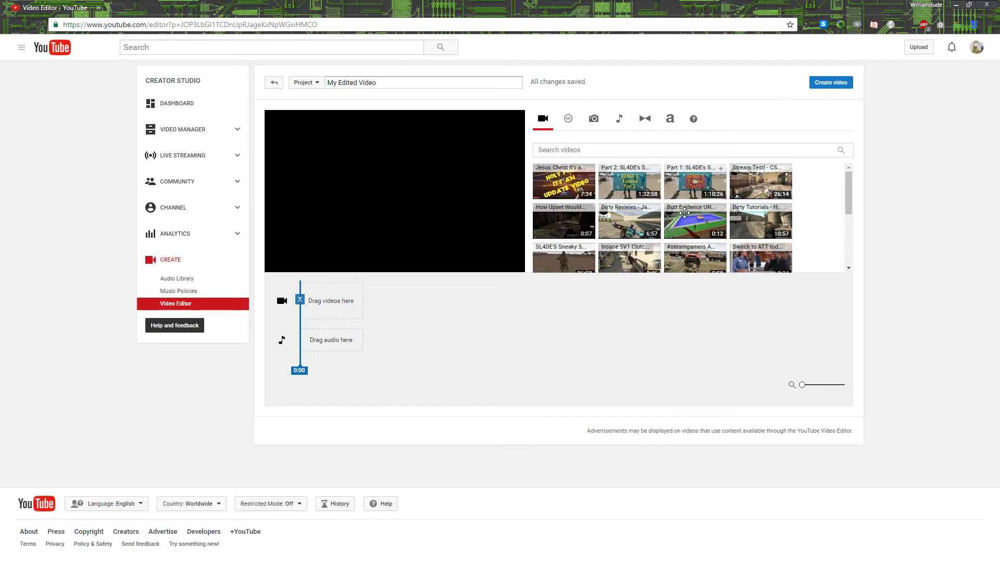
left_click_drag(551, 214, 323, 303)
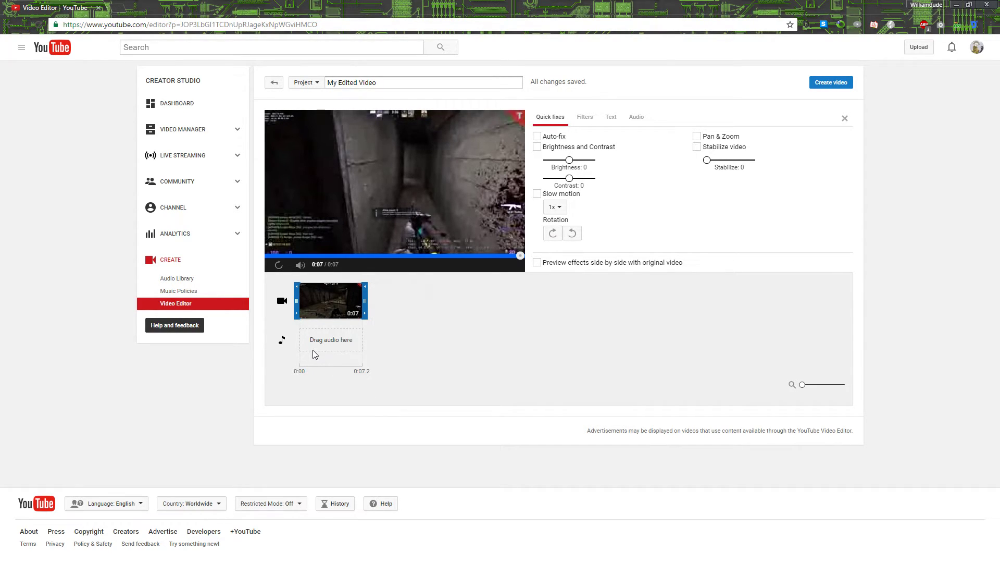
double_click(337, 11)
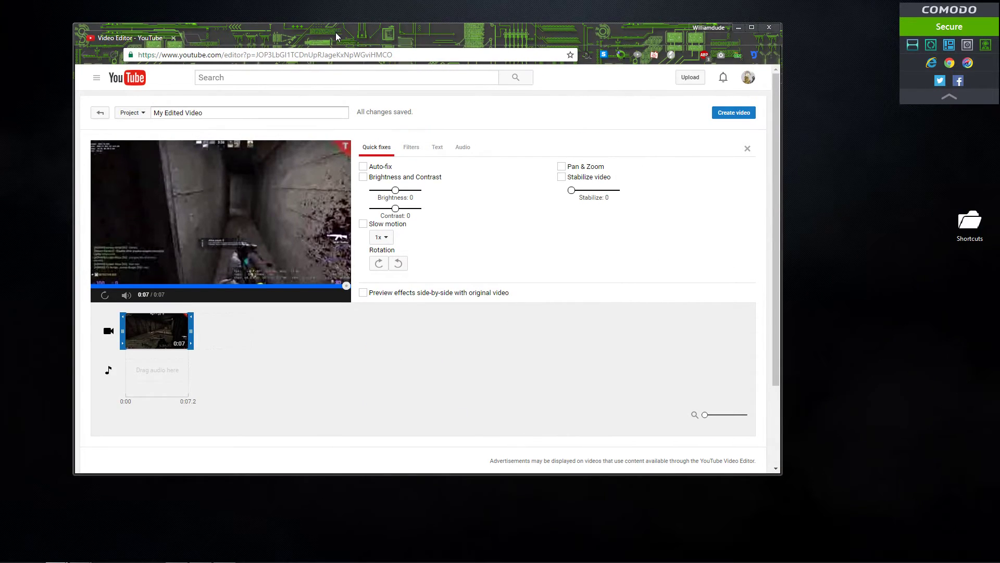
left_click_drag(336, 37, 693, 133)
left_click_drag(337, 121, 521, 471)
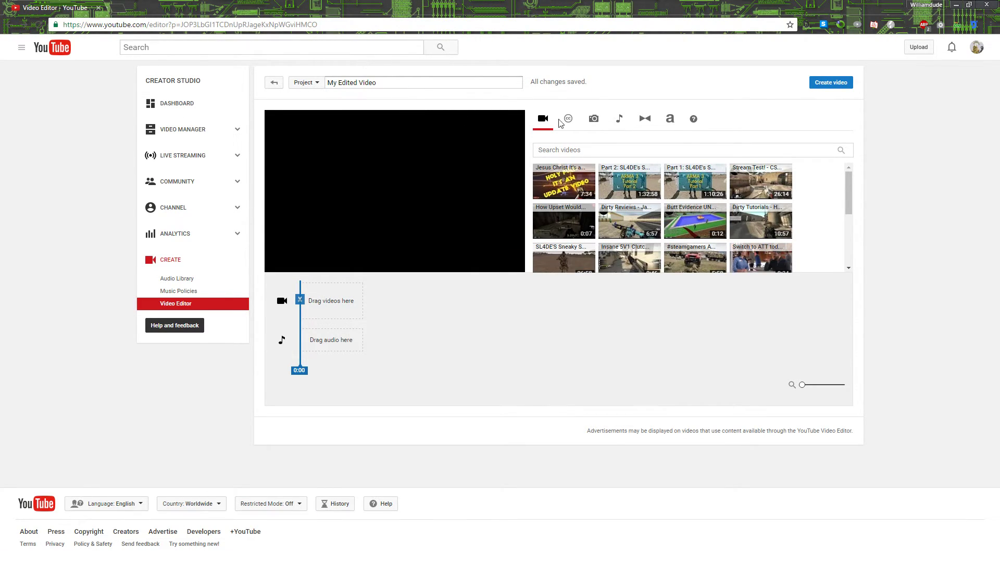
- Browse the Audio list, then place the 0:07 gameplay clip on the video track
left_click(619, 120)
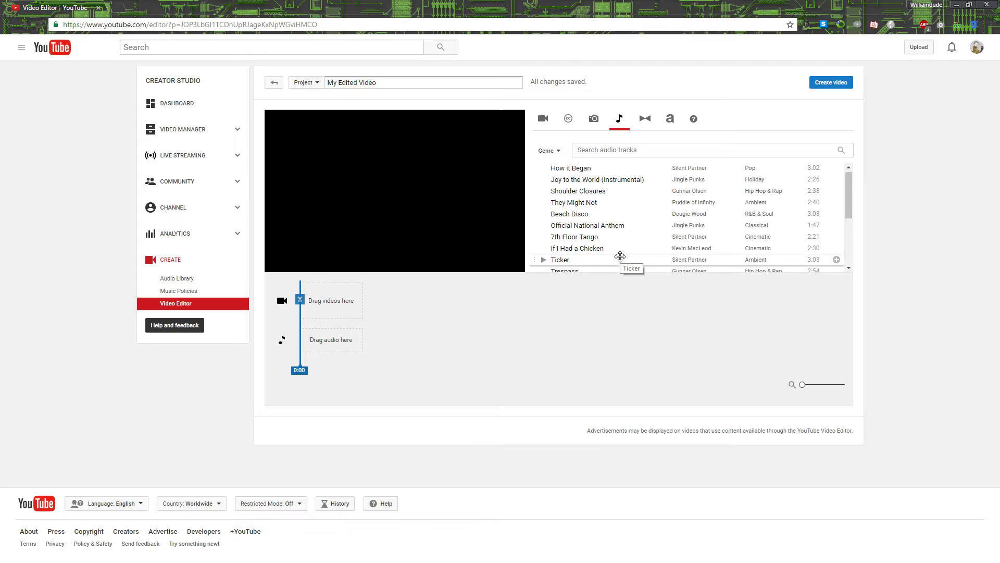
scroll(620, 257, "down", 2)
scroll(620, 256, "up", 2)
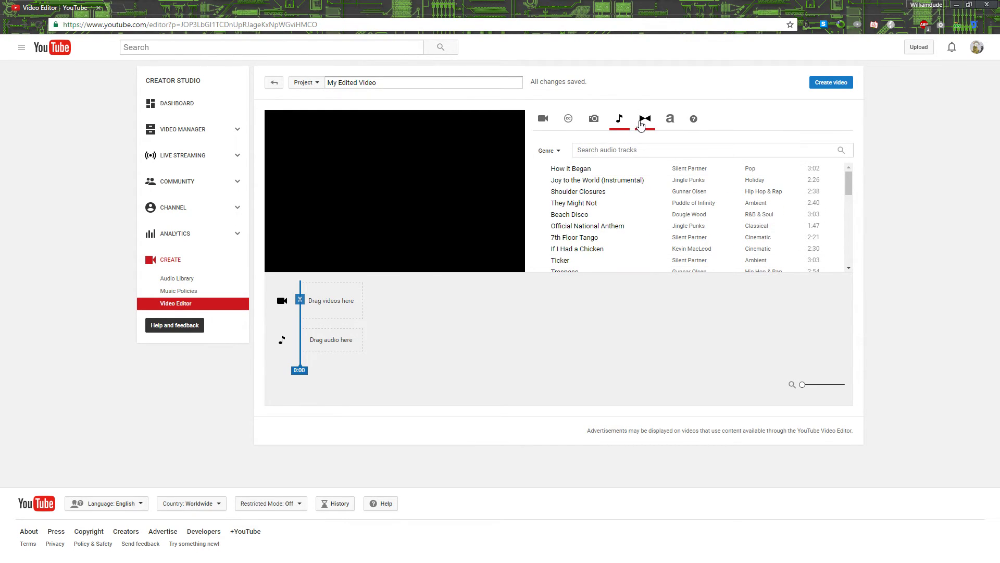
left_click(545, 120)
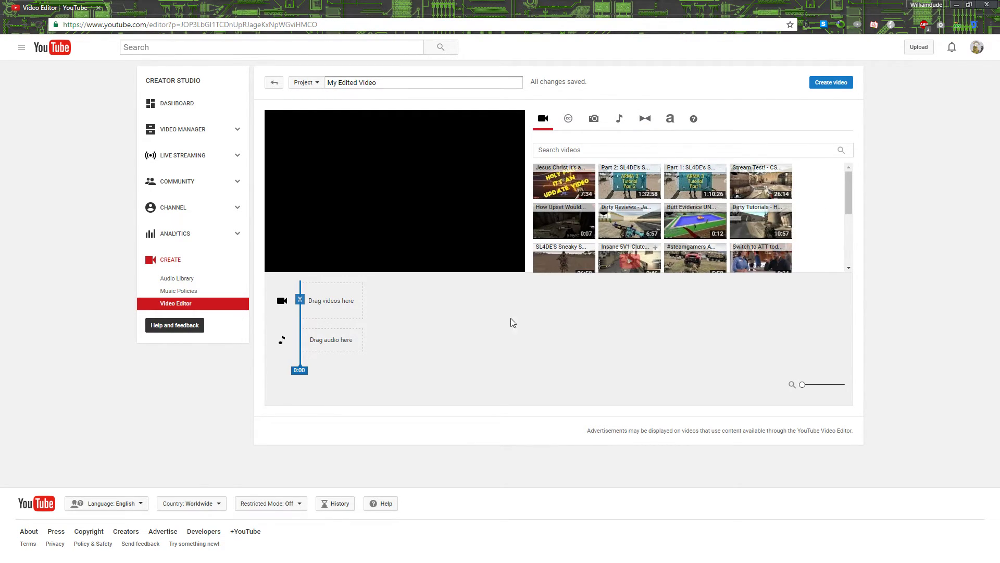
left_click_drag(577, 223, 333, 301)
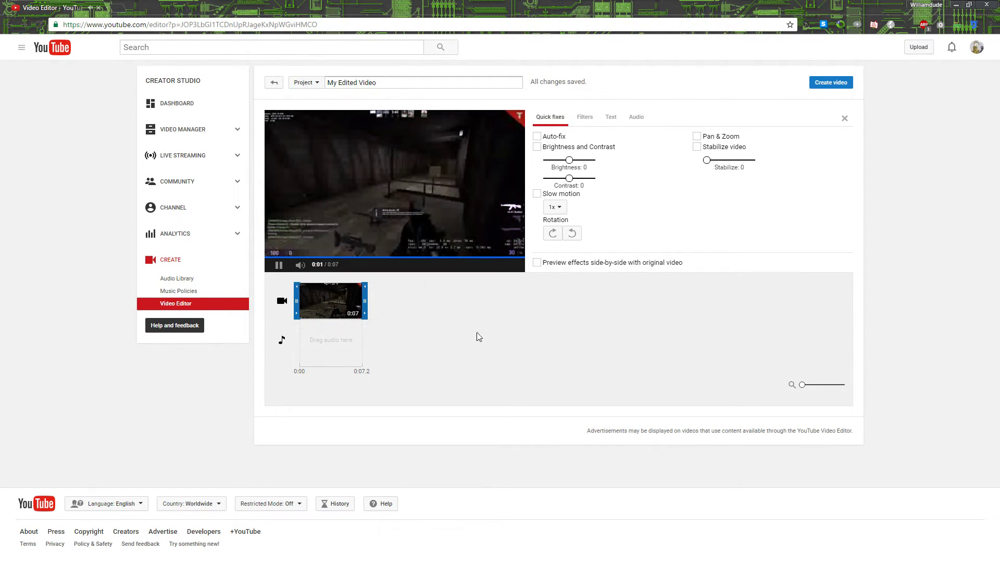
- Split the clip at 0:03 into 3- and 4-second pieces and preview the first piece
left_click(411, 250)
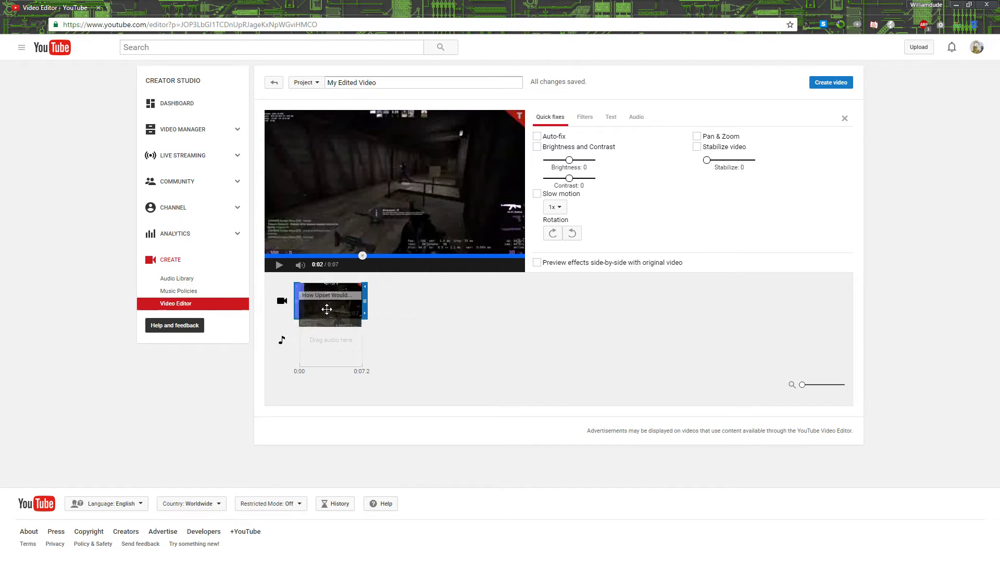
left_click(298, 311)
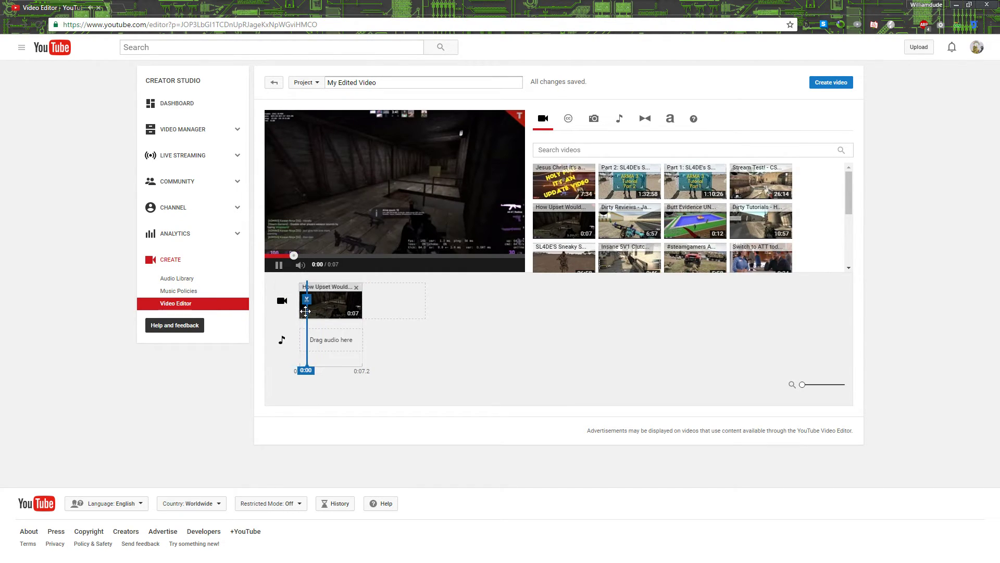
left_click(279, 267)
left_click(326, 301)
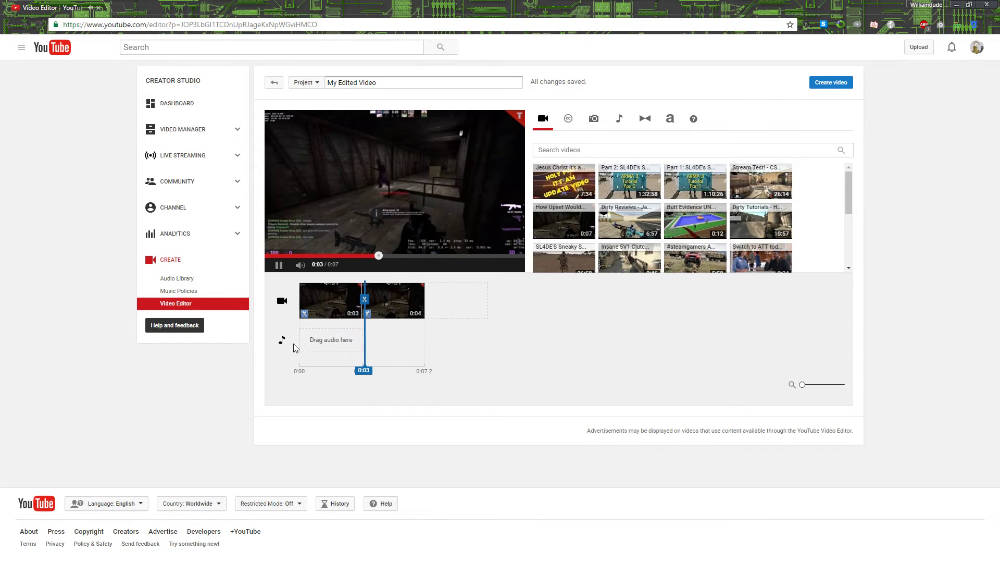
left_click(306, 311)
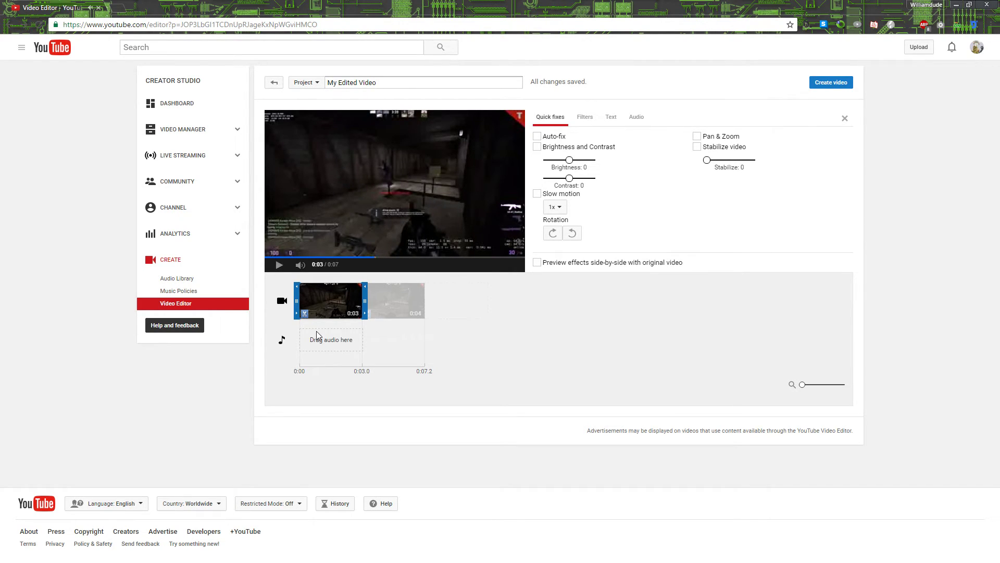
mouse_move(330, 302)
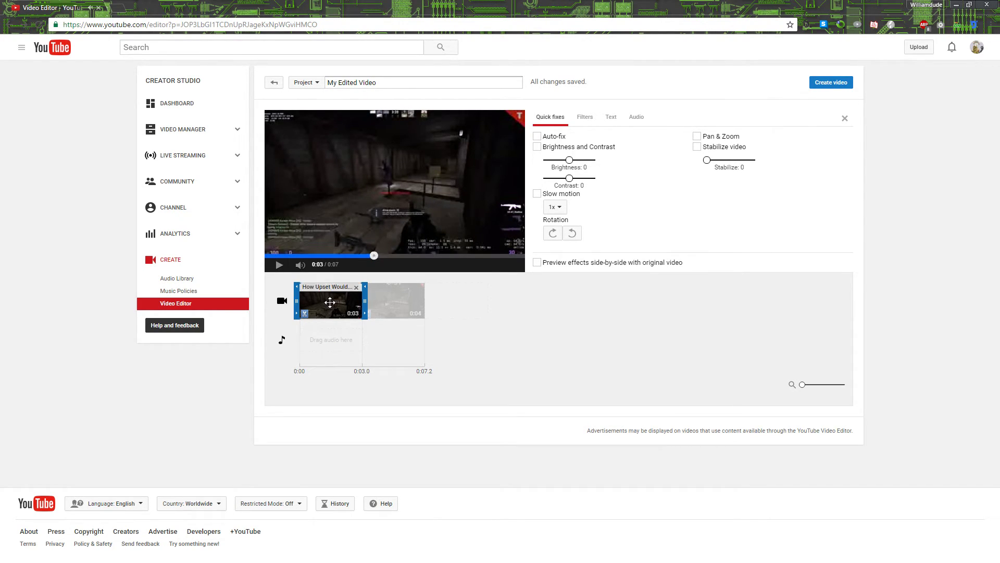
left_click(279, 264)
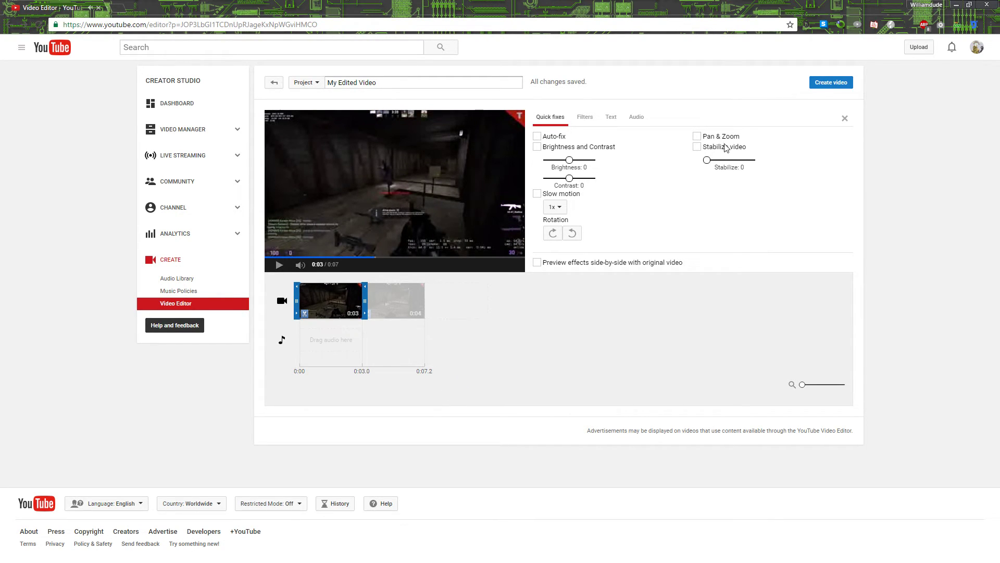
- Create 'My Edited Video' from the two split gameplay clips
left_click(815, 89)
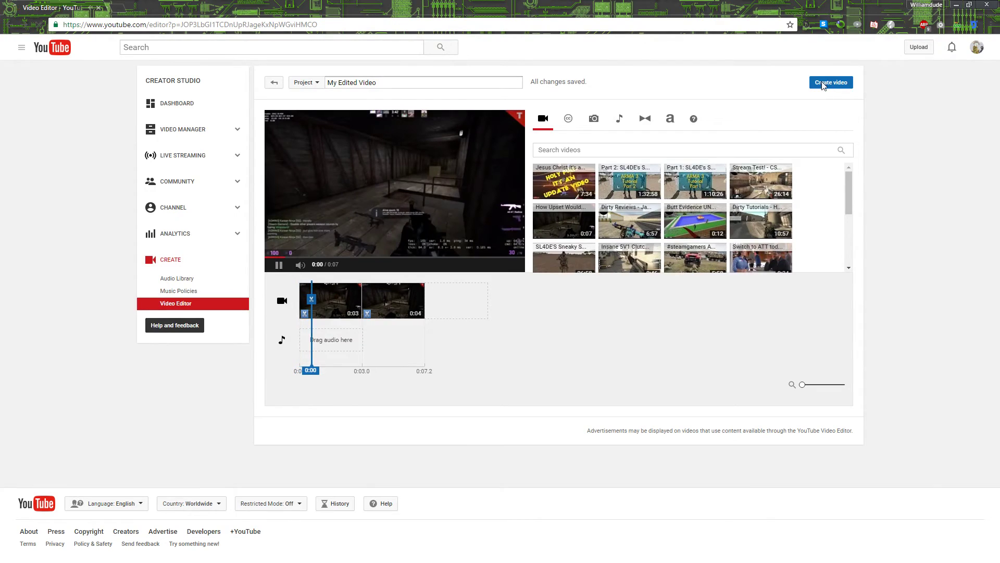